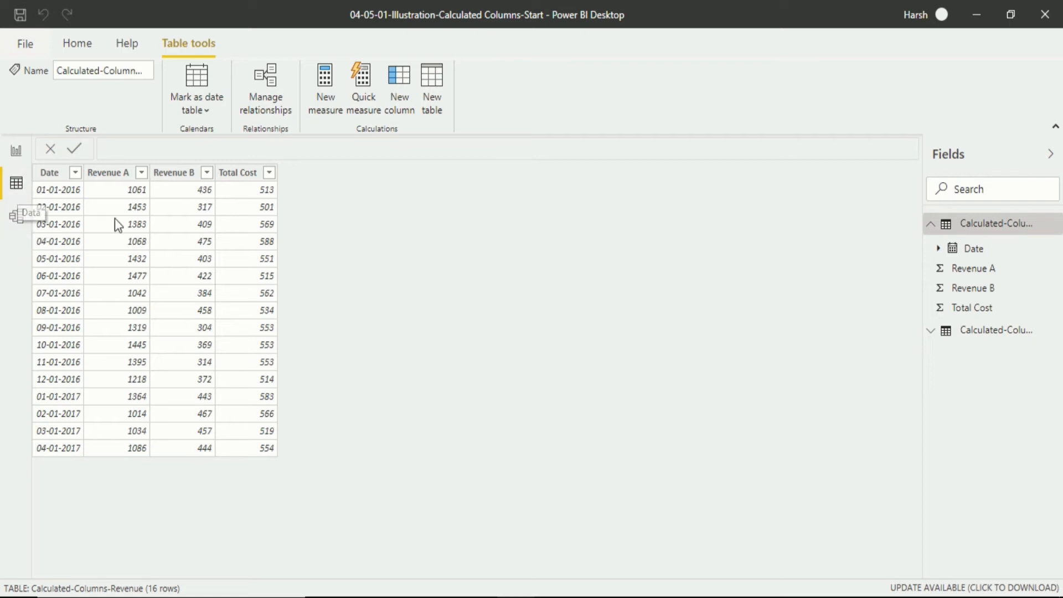
Step: Add a new calculated column named "Total revenue" to the Calculated-Columns-Revenue table
{"action": "left_click", "coordinate": [991, 217]}
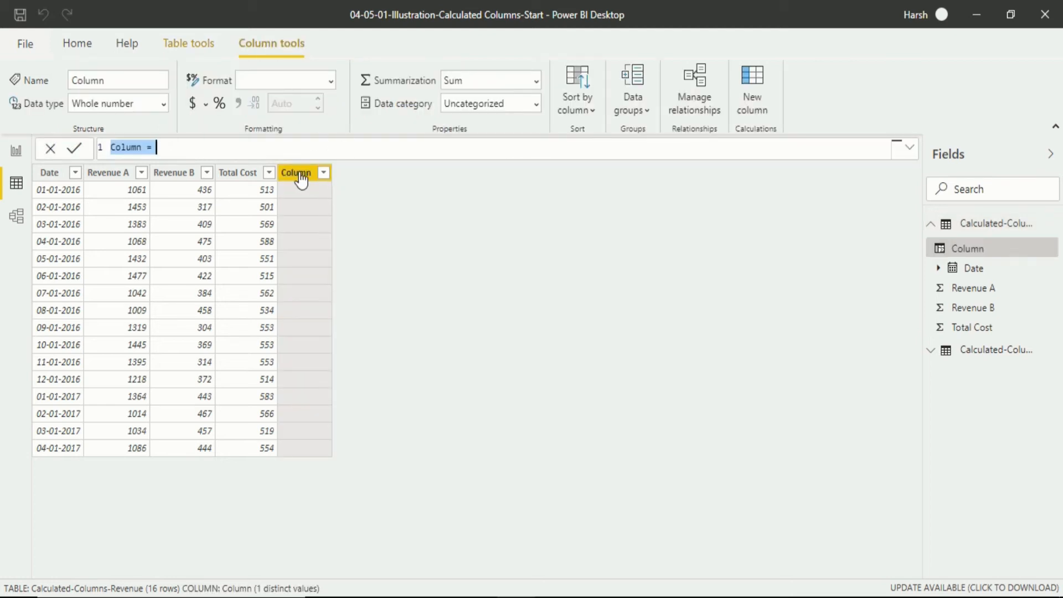
{"action": "left_click", "coordinate": [141, 147]}
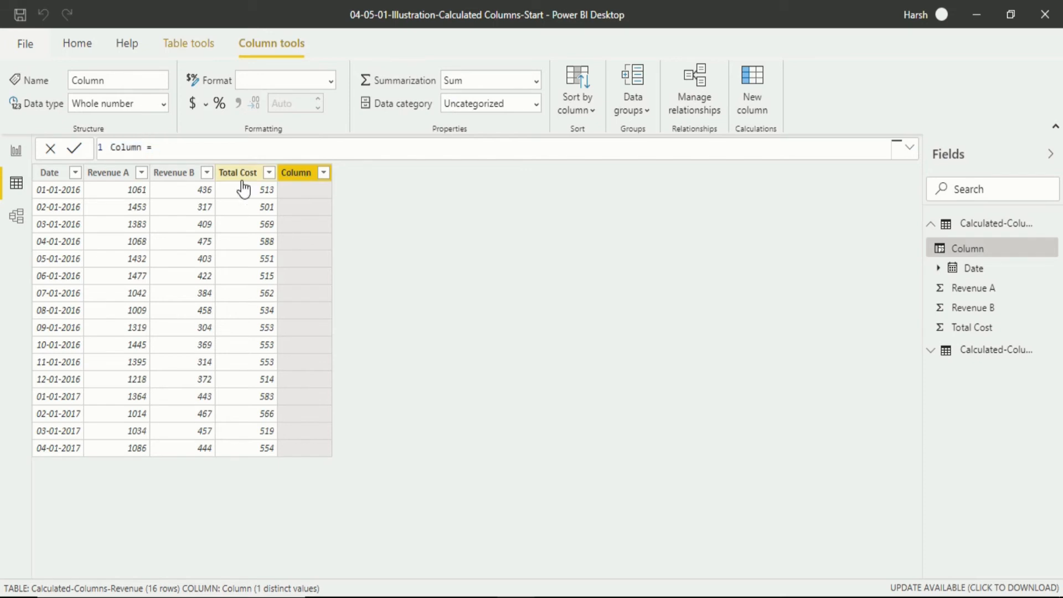
{"action": "key", "text": "BackSpace"}
{"action": "key", "text": "BackSpace"}
{"action": "key", "text": "BackSpace"}
{"action": "key", "text": "BackSpace"}
{"action": "key", "text": "BackSpace"}
{"action": "key", "text": "BackSpace"}
{"action": "type", "text": "Total revenue"}
Step: Define the Total revenue column with the formula [Revenue A]+[Revenue B]
{"action": "left_click", "coordinate": [234, 147]}
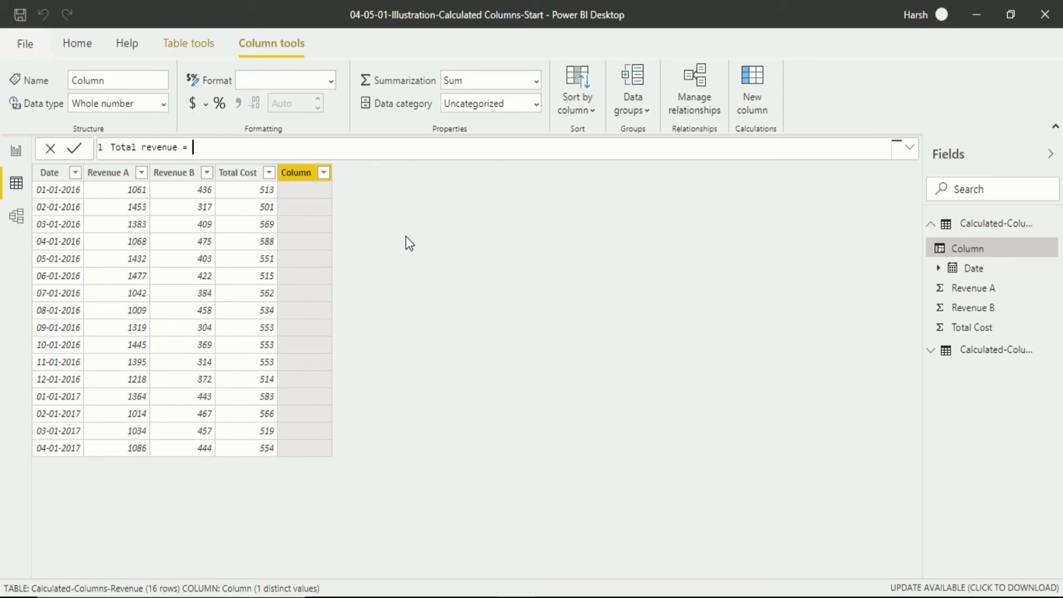
{"action": "type", "text": "["}
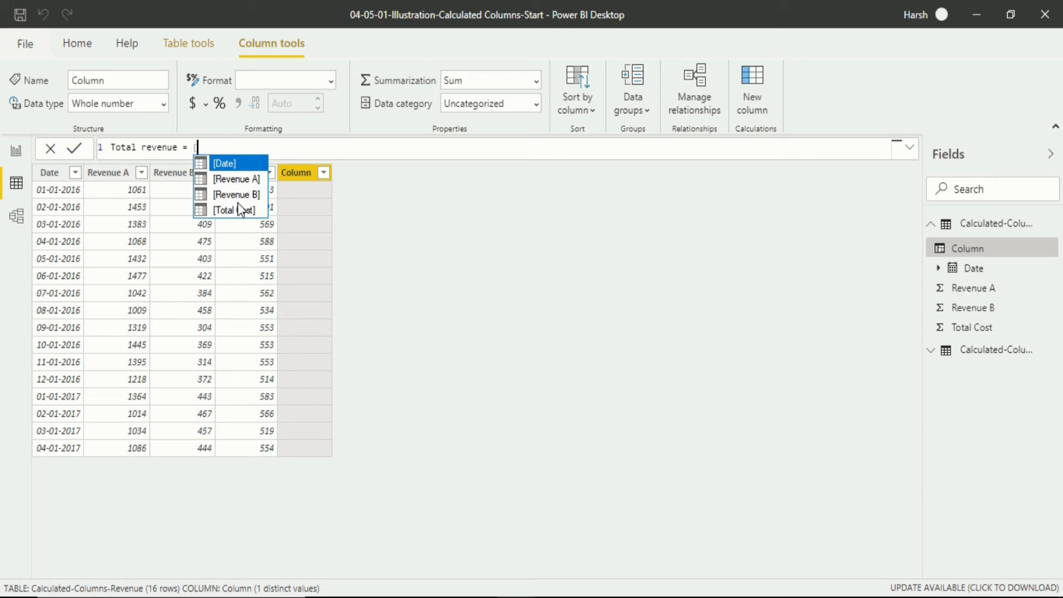
{"action": "key", "text": "Down"}
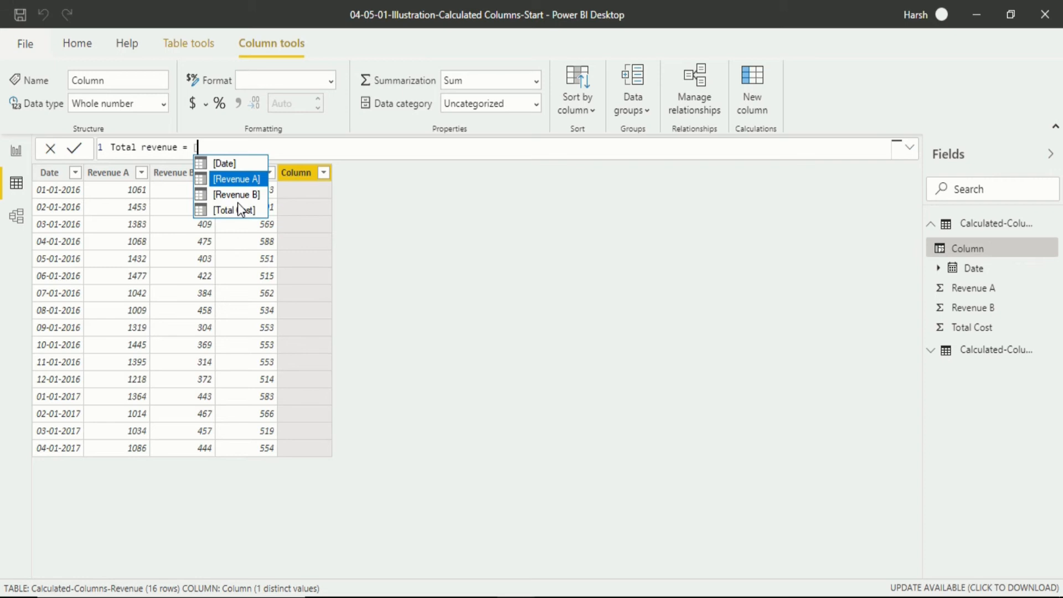
{"action": "key", "text": "Tab"}
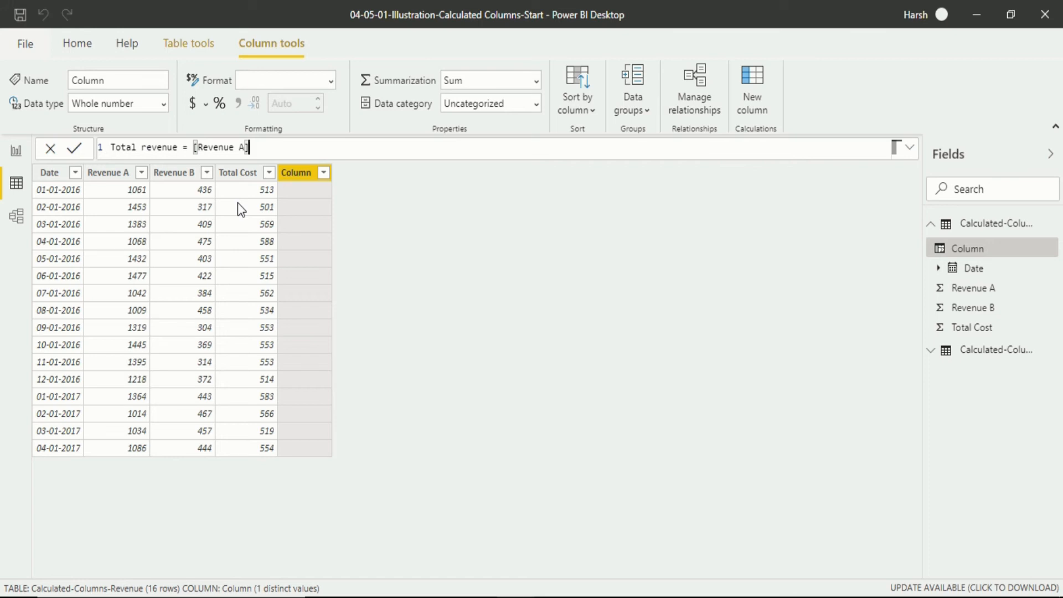
{"action": "type", "text": "+["}
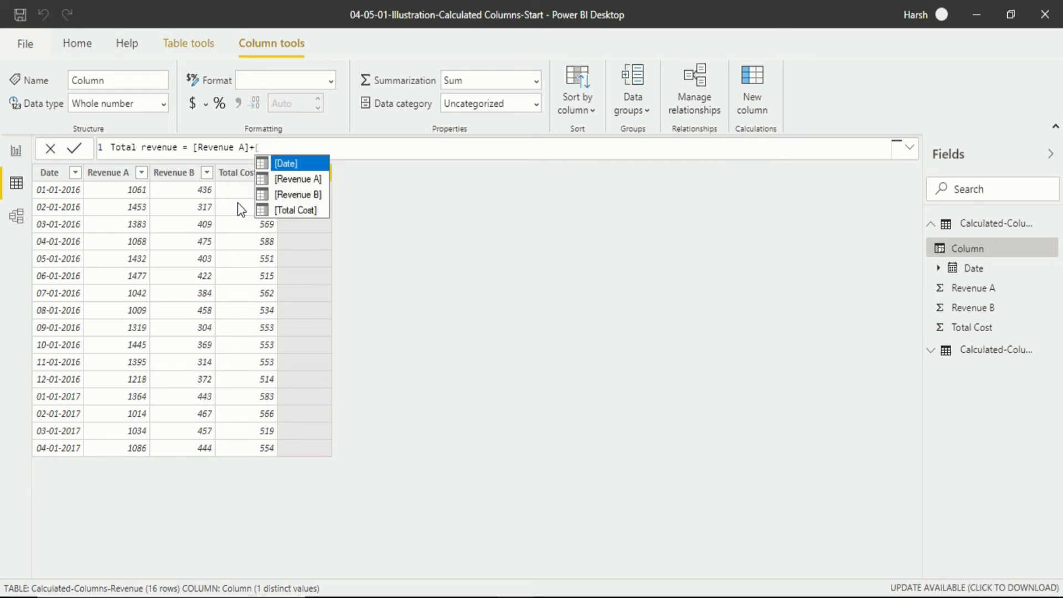
{"action": "key", "text": "Down"}
{"action": "key", "text": "Down"}
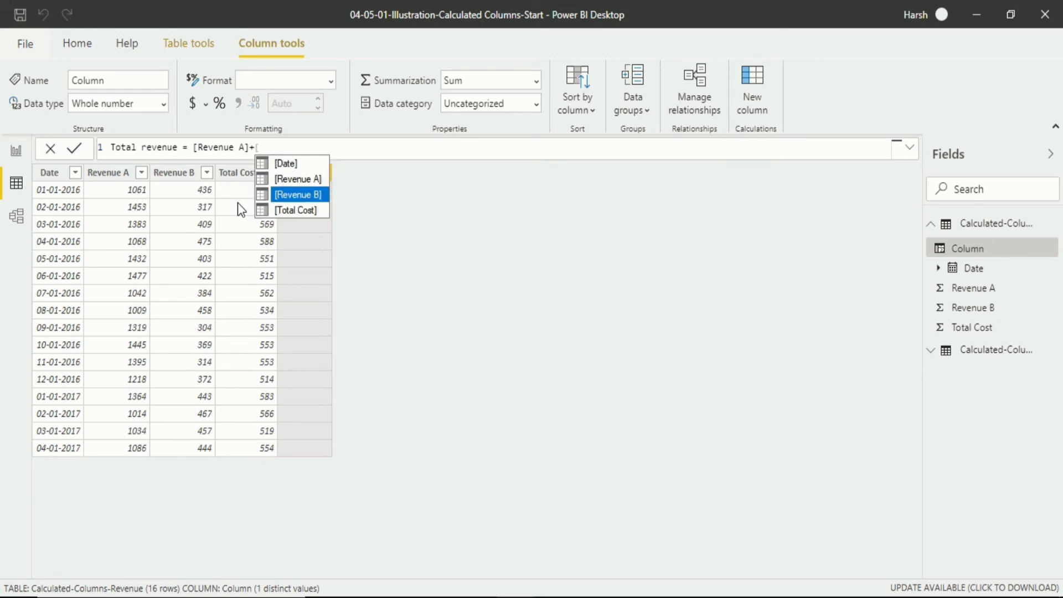
{"action": "key", "text": "Tab"}
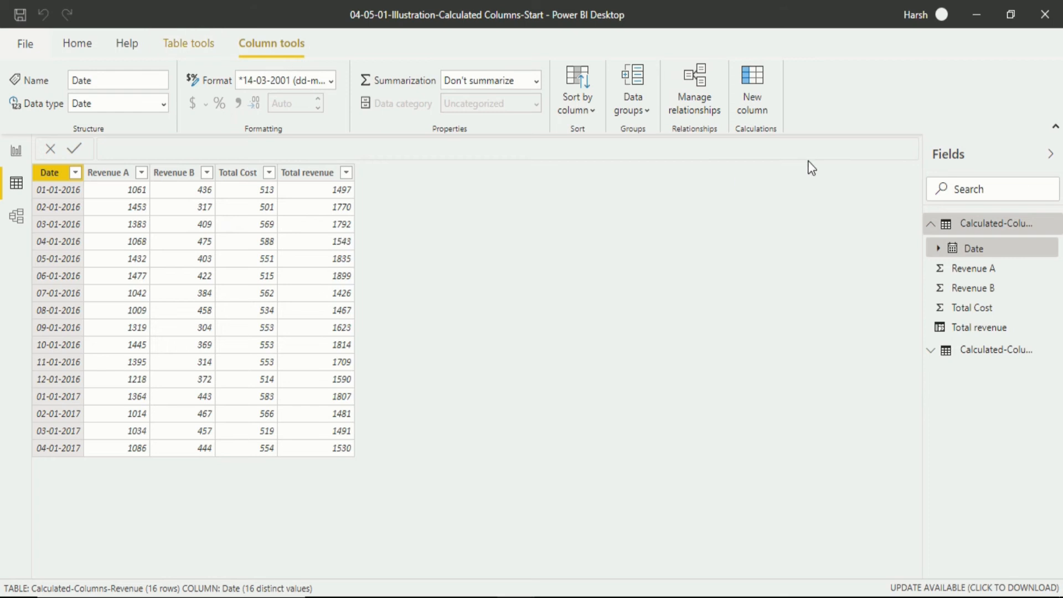
Step: Add another calculated column to the revenue table and name it "Margin"
{"action": "left_click", "coordinate": [760, 103]}
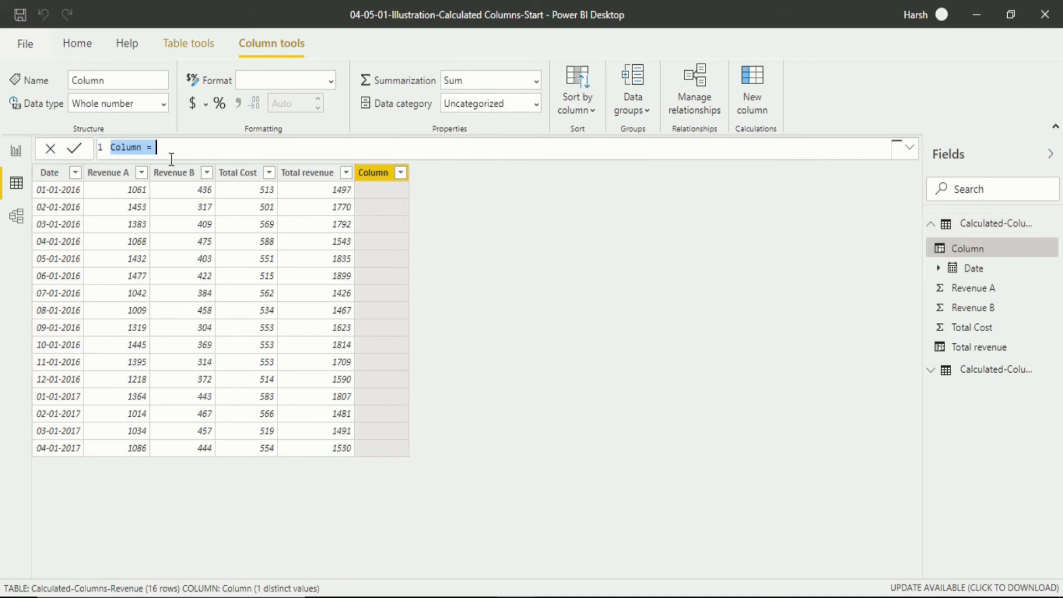
{"action": "left_click", "coordinate": [142, 147]}
{"action": "key", "text": "BackSpace"}
{"action": "key", "text": "BackSpace"}
{"action": "key", "text": "BackSpace"}
{"action": "key", "text": "BackSpace"}
{"action": "key", "text": "BackSpace"}
{"action": "key", "text": "BackSpace"}
{"action": "type", "text": "Margin"}
Step: Define the Margin column with the formula [Revenue A]-[Revenue B]
{"action": "left_click", "coordinate": [257, 148]}
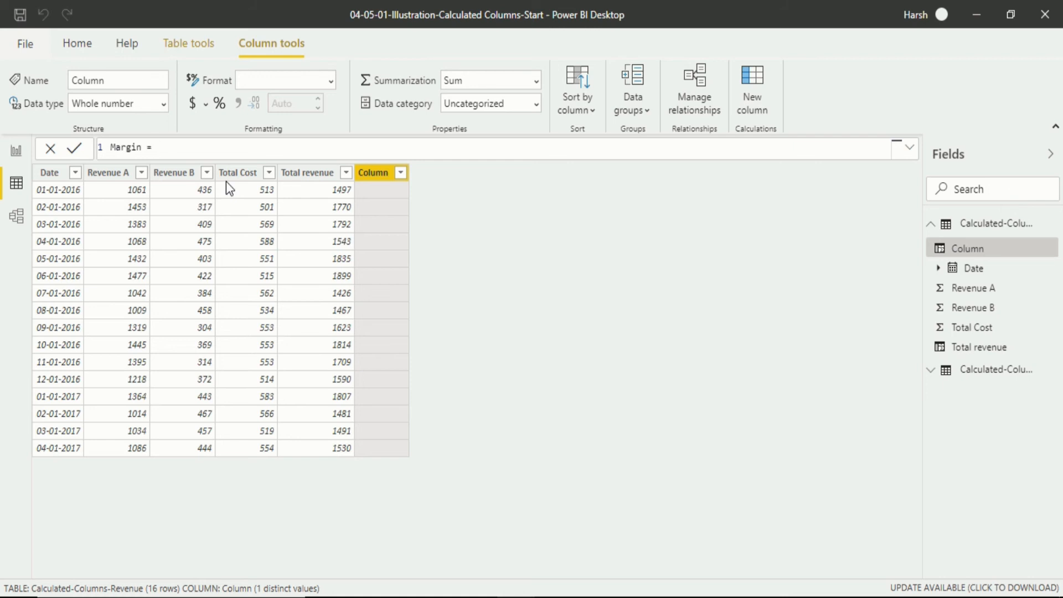
{"action": "type", "text": "["}
{"action": "key", "text": "Down"}
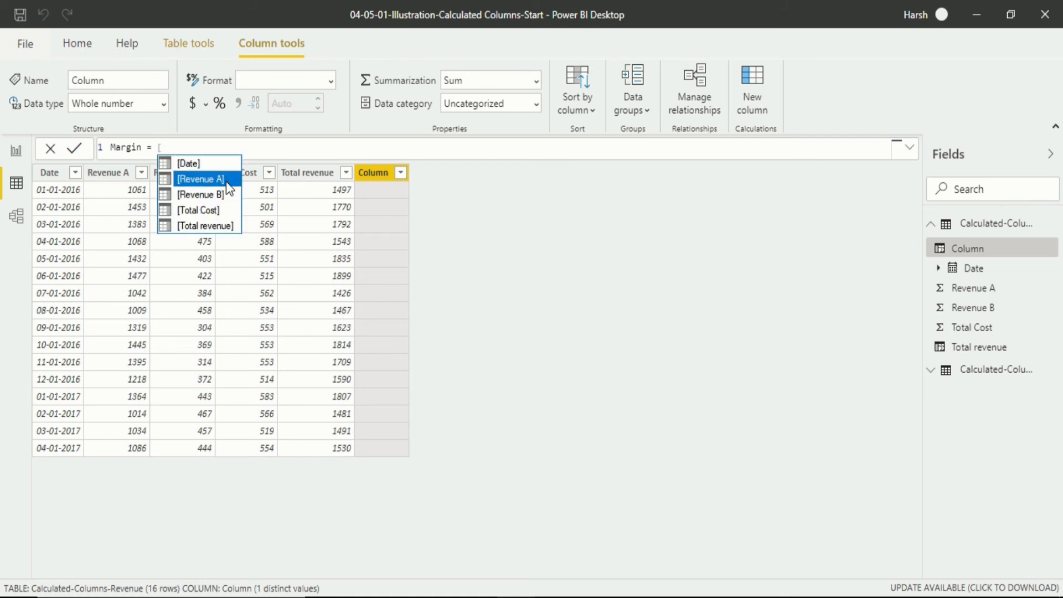
{"action": "key", "text": "Tab"}
{"action": "type", "text": "-"}
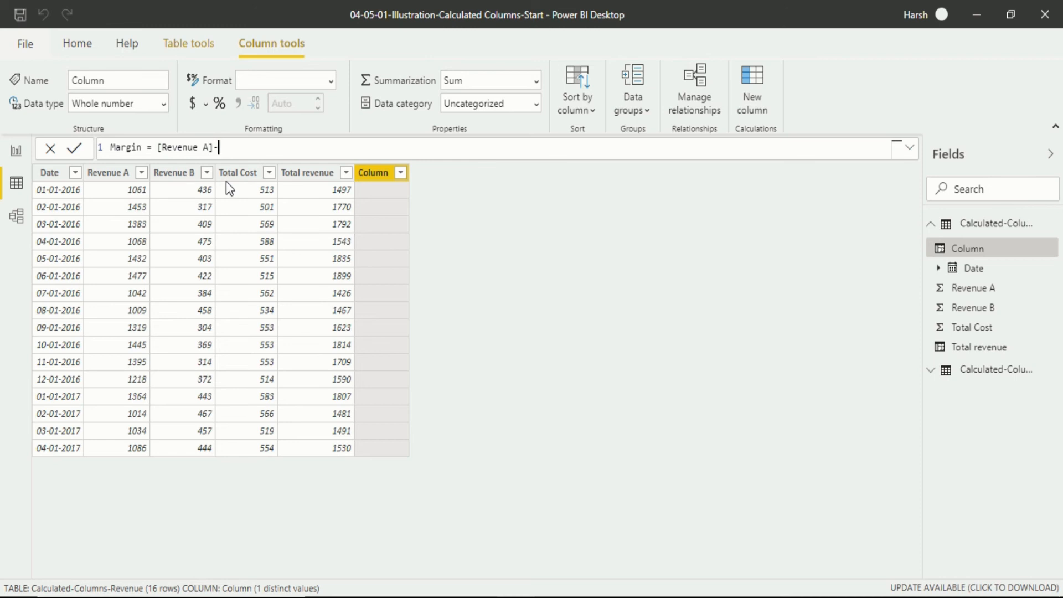
{"action": "type", "text": "["}
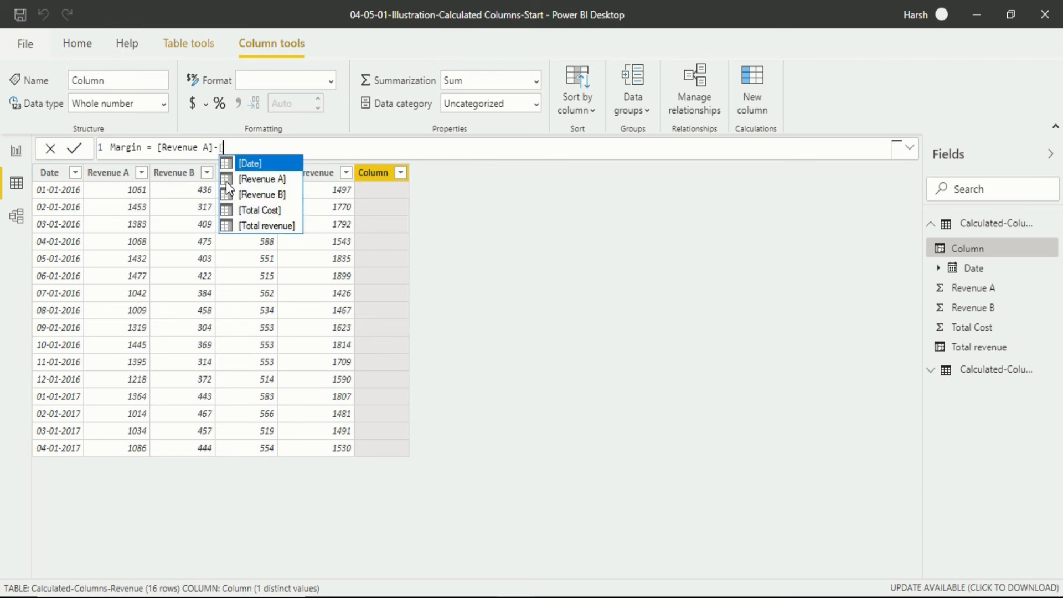
{"action": "key", "text": "Down"}
{"action": "key", "text": "Down"}
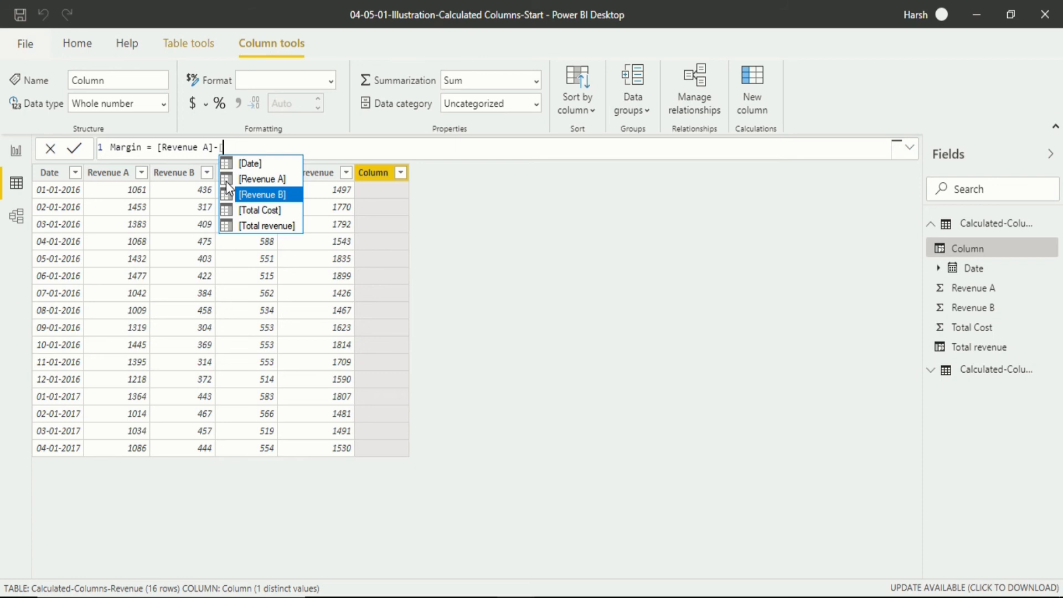
{"action": "key", "text": "Tab"}
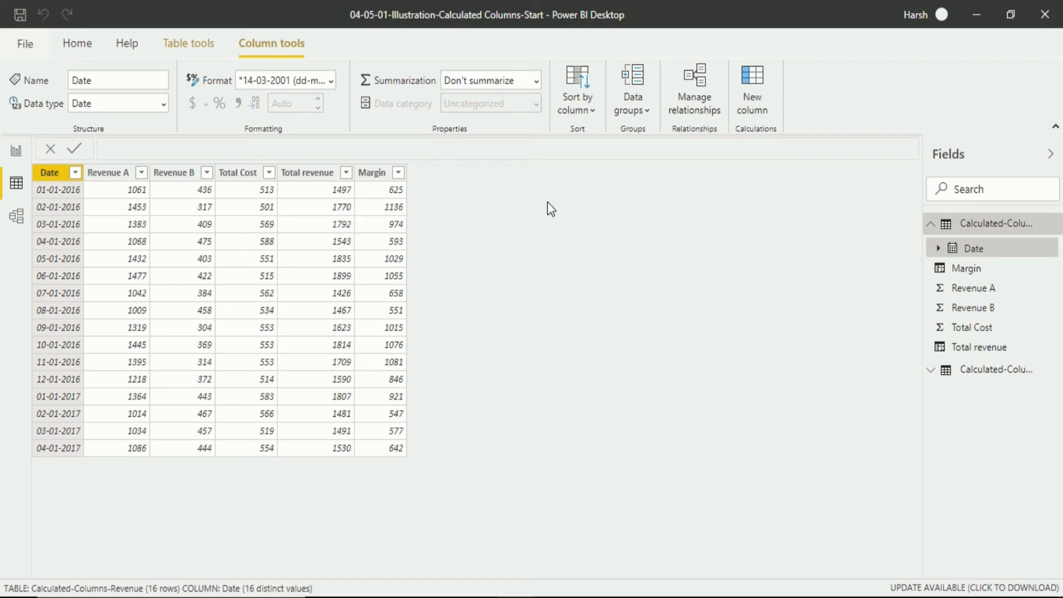
Step: Add a third calculated column to the revenue table and name it "Profit margin"
{"action": "left_click", "coordinate": [757, 85]}
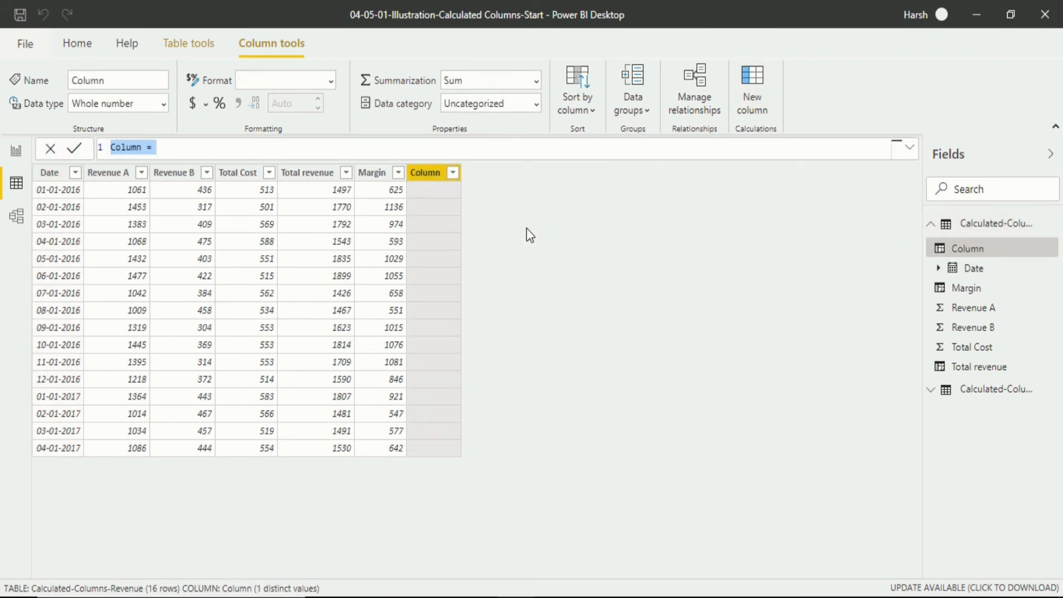
{"action": "left_click", "coordinate": [138, 147]}
{"action": "key", "text": "BackSpace"}
{"action": "key", "text": "BackSpace"}
{"action": "key", "text": "BackSpace"}
{"action": "key", "text": "BackSpace"}
{"action": "key", "text": "BackSpace"}
{"action": "key", "text": "BackSpace"}
{"action": "type", "text": "Profit margin"}
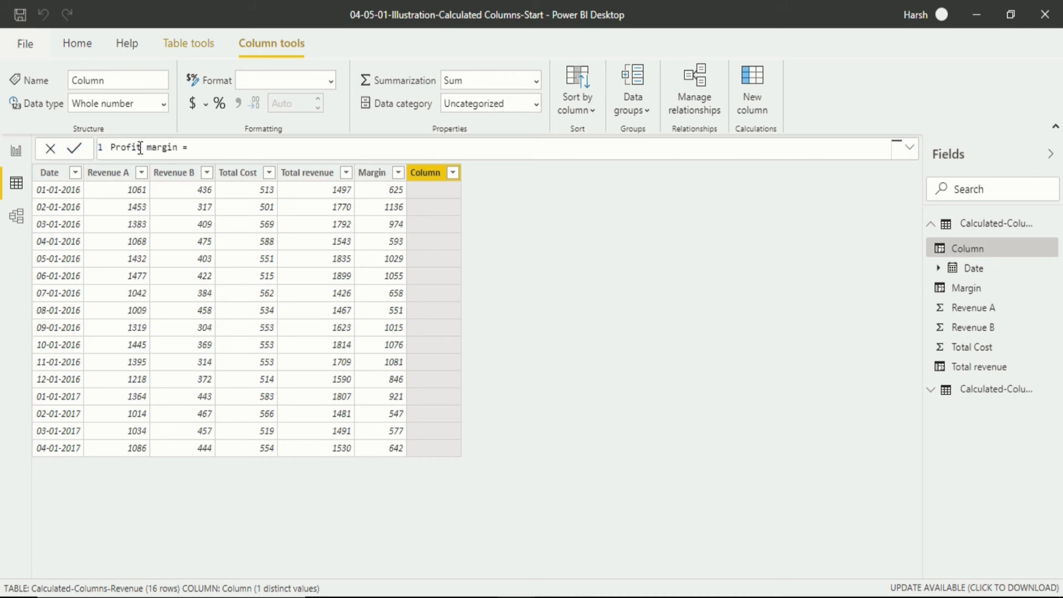
Step: Start the Profit margin formula with the DIVIDE function, using [Total revenue] as the numerator
{"action": "left_click", "coordinate": [209, 150]}
{"action": "type", "text": "div"}
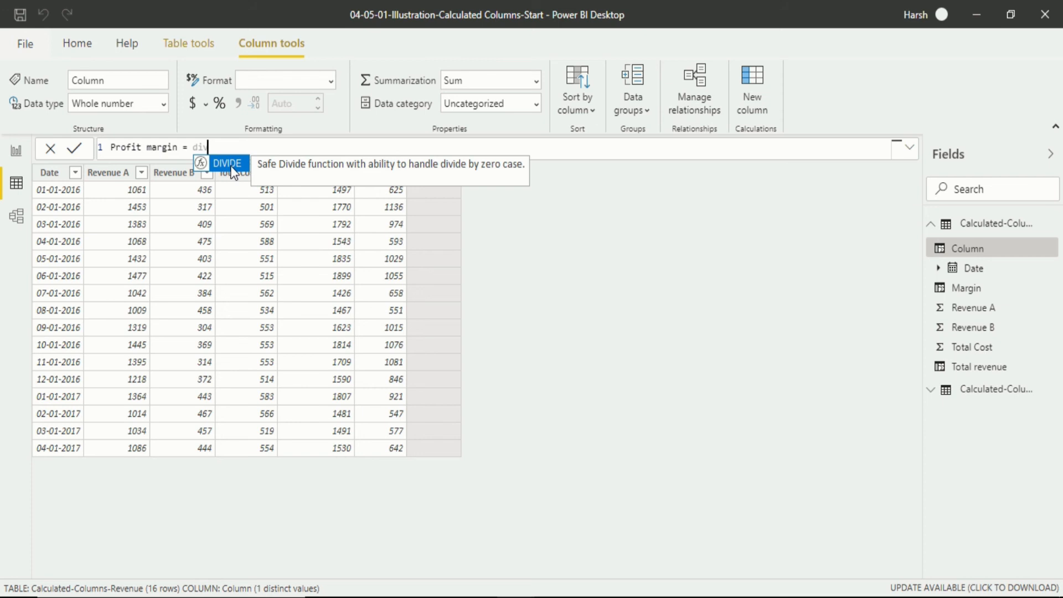
{"action": "left_click", "coordinate": [231, 166]}
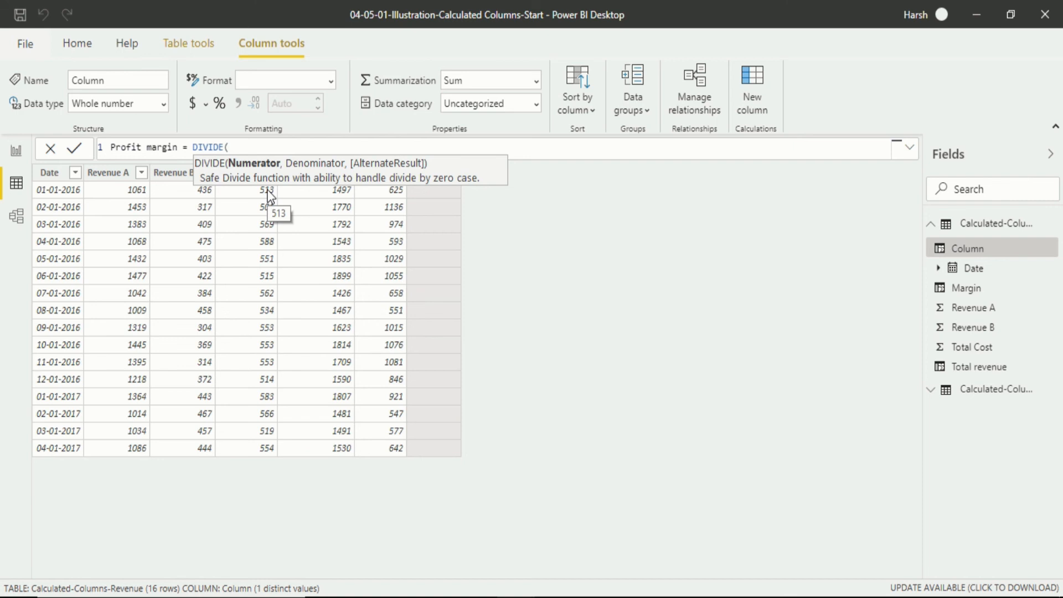
{"action": "type", "text": "["}
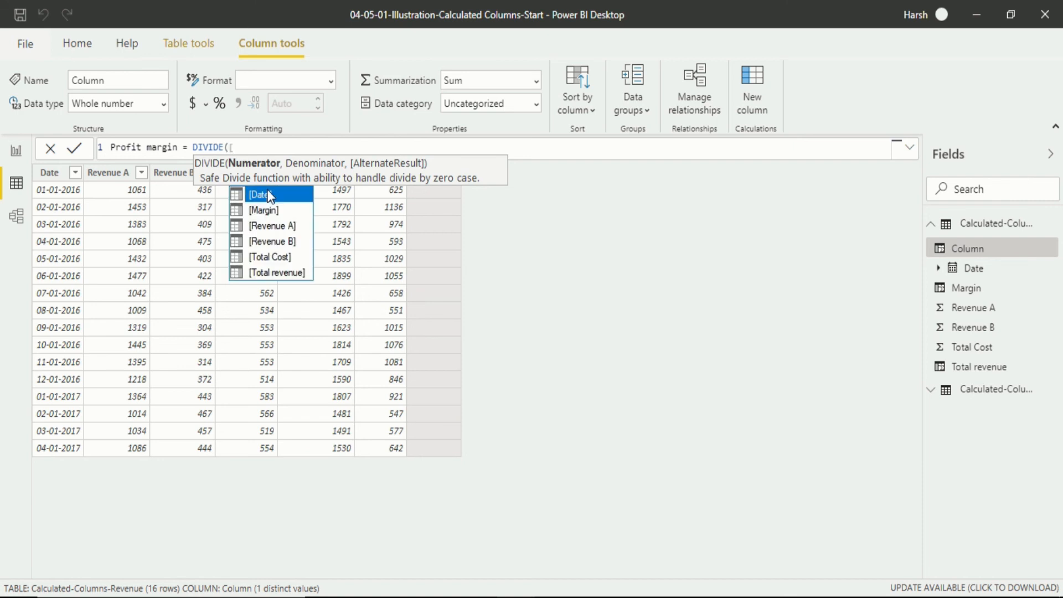
{"action": "key", "text": "Down"}
{"action": "key", "text": "Down"}
{"action": "key", "text": "Down"}
{"action": "key", "text": "Down"}
{"action": "key", "text": "Down"}
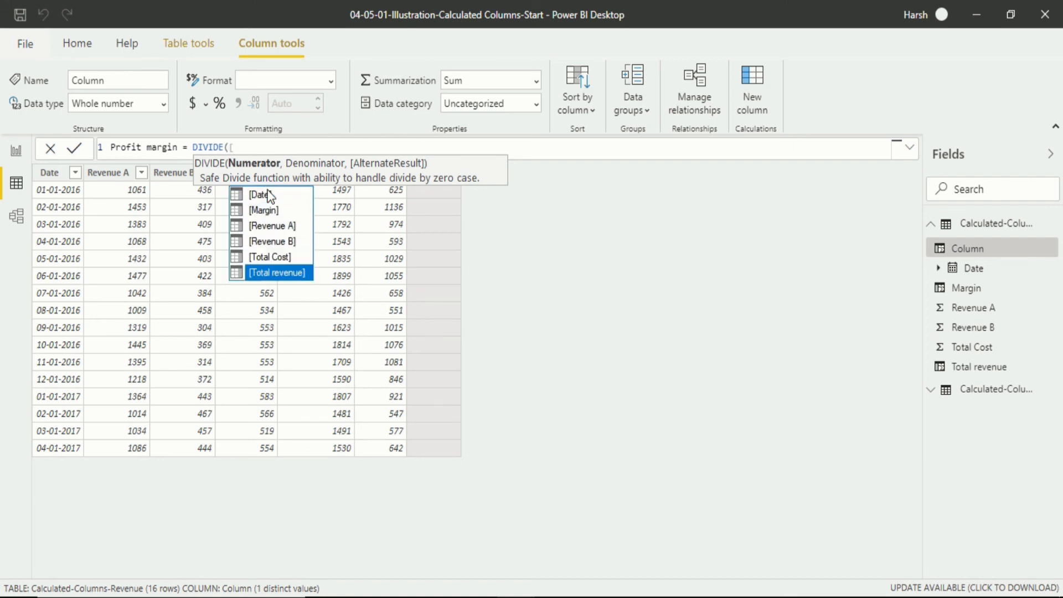
{"action": "key", "text": "Tab"}
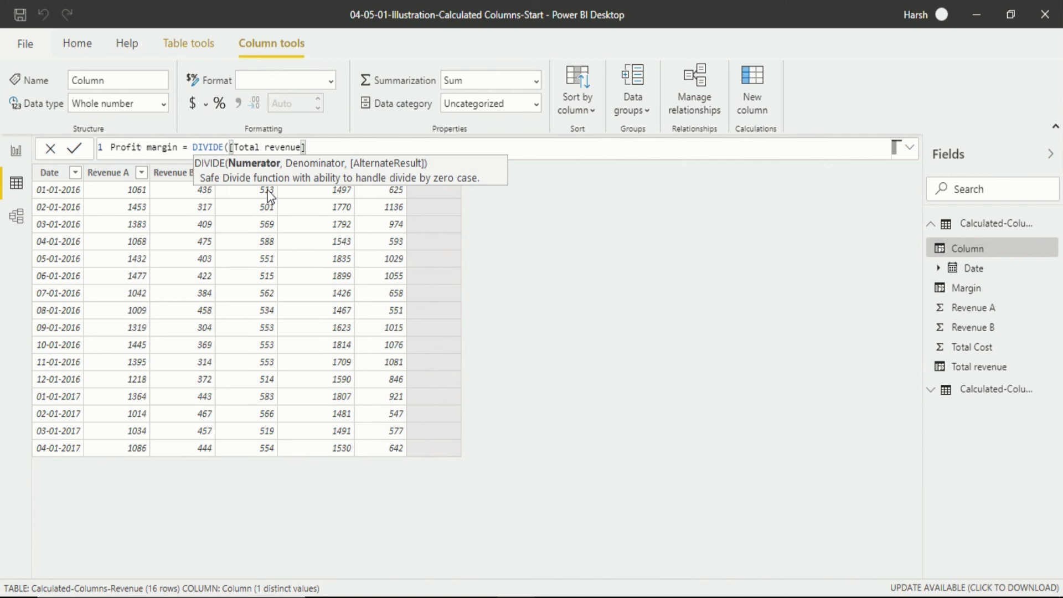
Step: Complete the DIVIDE formula with [Total Cost] as the denominator and 0 as the alternate result, and commit it
{"action": "type", "text": ","}
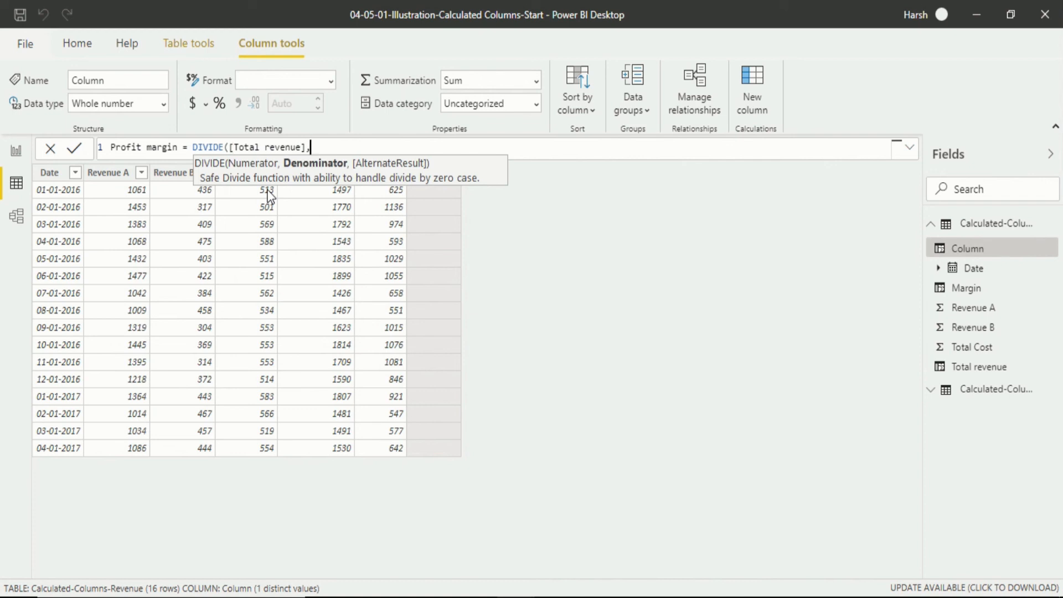
{"action": "type", "text": "["}
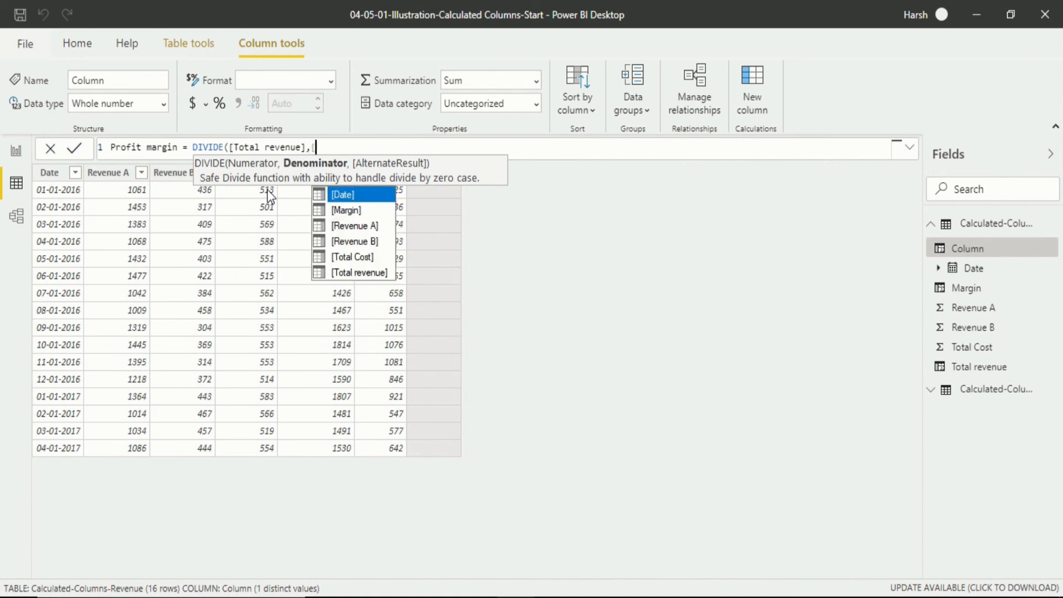
{"action": "key", "text": "Down"}
{"action": "key", "text": "Down"}
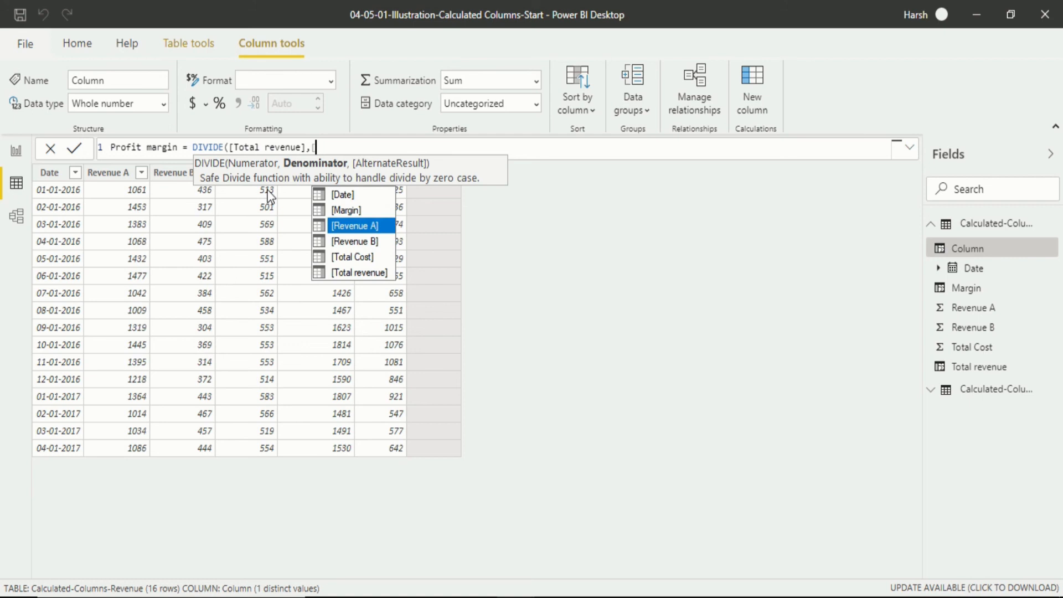
{"action": "key", "text": "Down"}
{"action": "key", "text": "Down"}
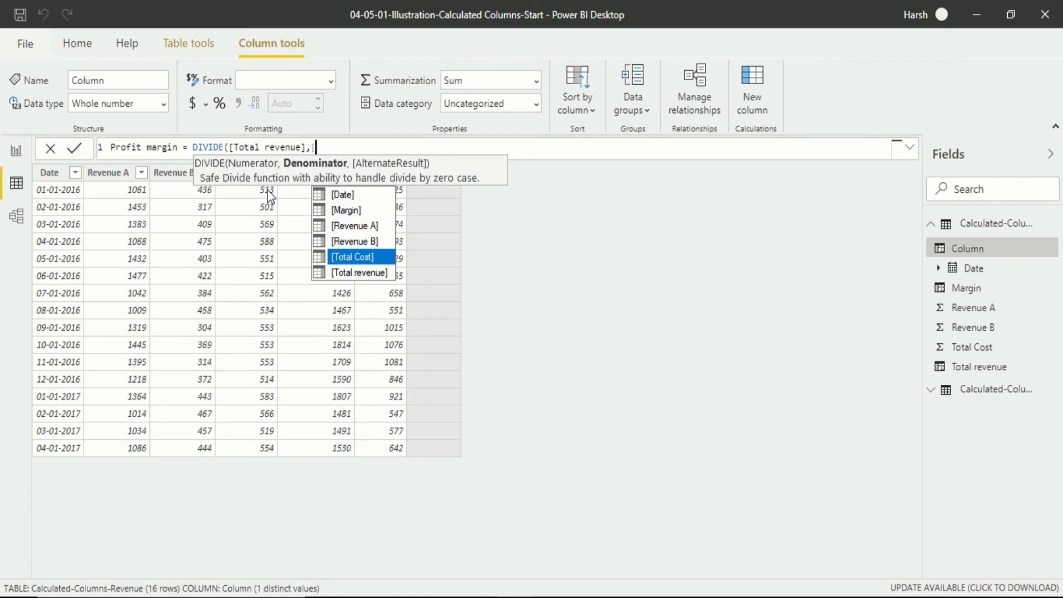
{"action": "key", "text": "Tab"}
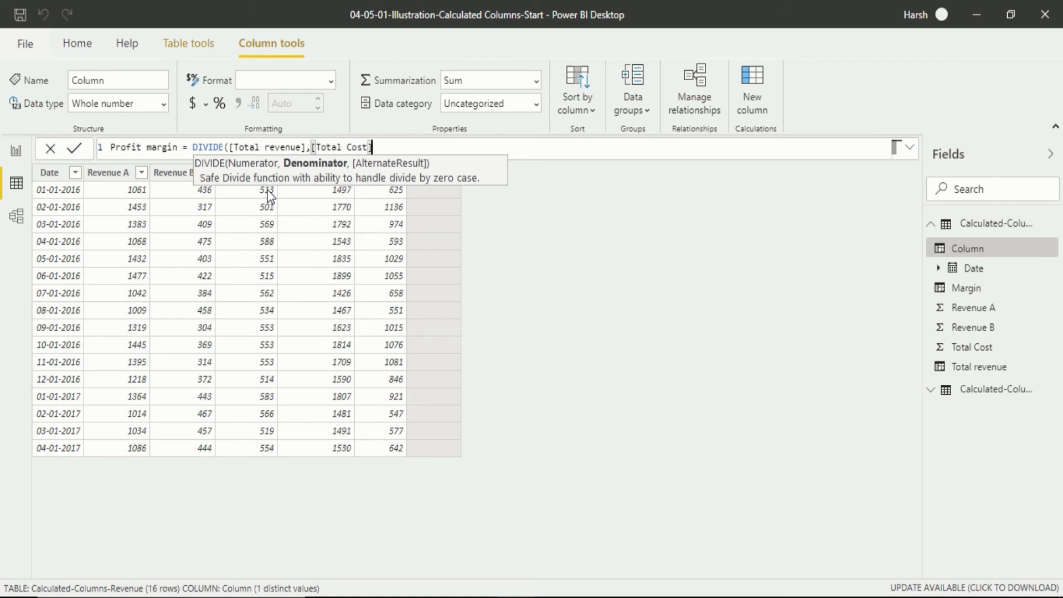
{"action": "type", "text": ","}
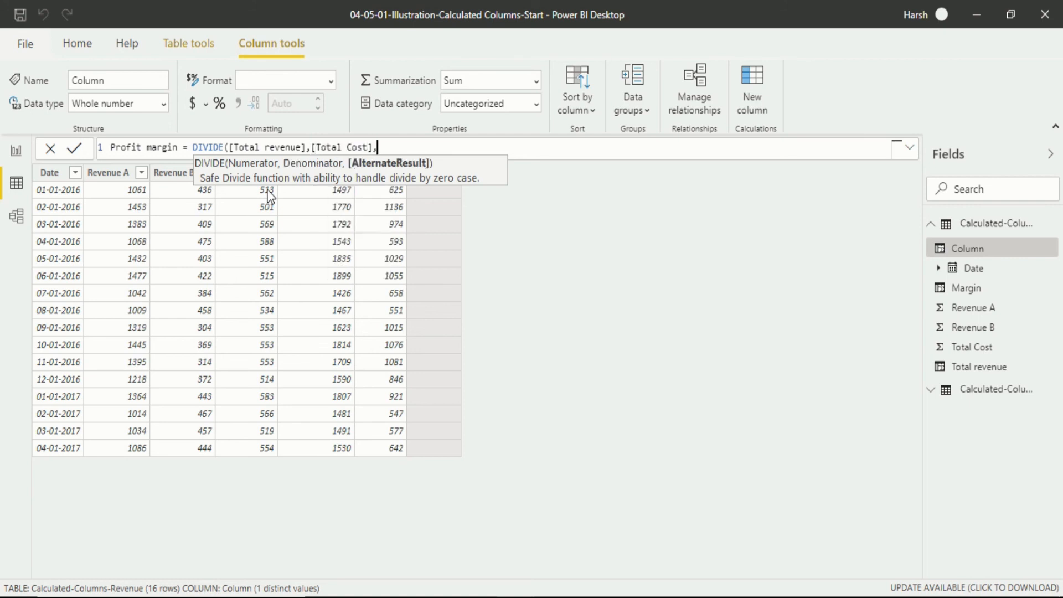
{"action": "type", "text": "0)"}
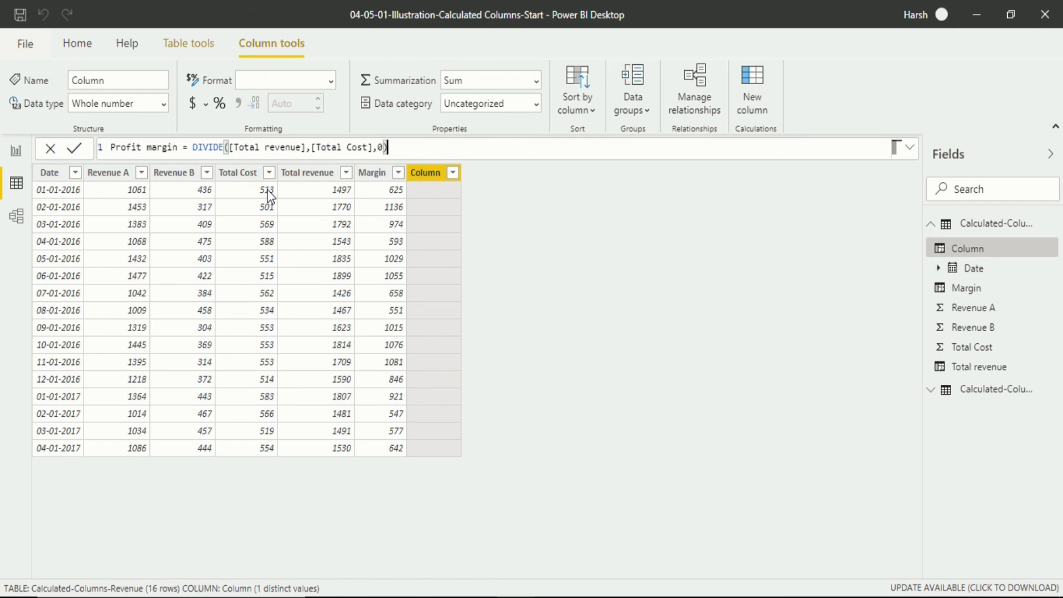
{"action": "key", "text": "Return"}
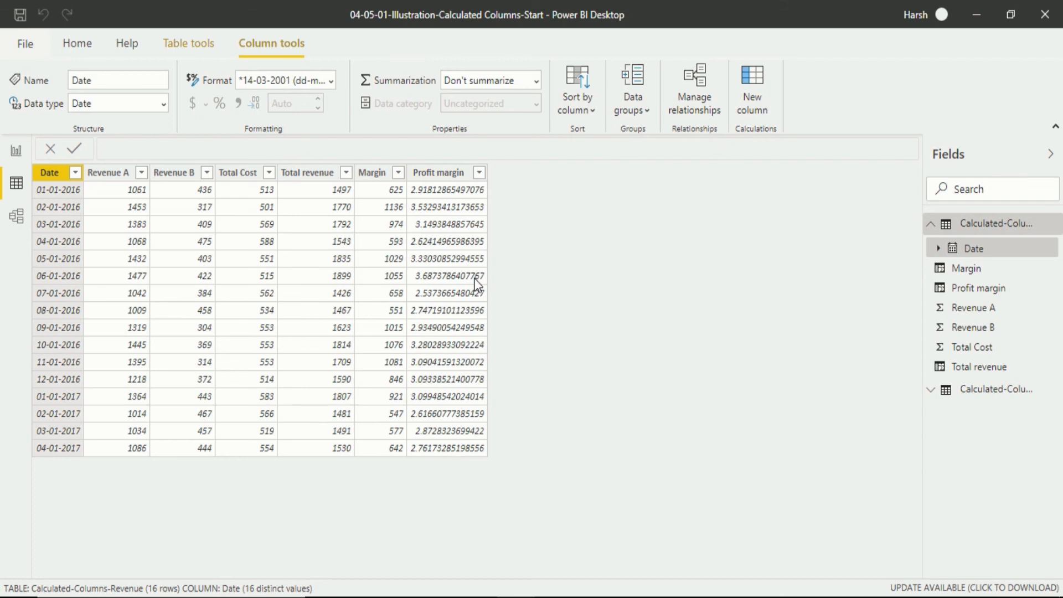
Step: Format the values of the Profit margin column as Percentage
{"action": "left_click", "coordinate": [474, 205]}
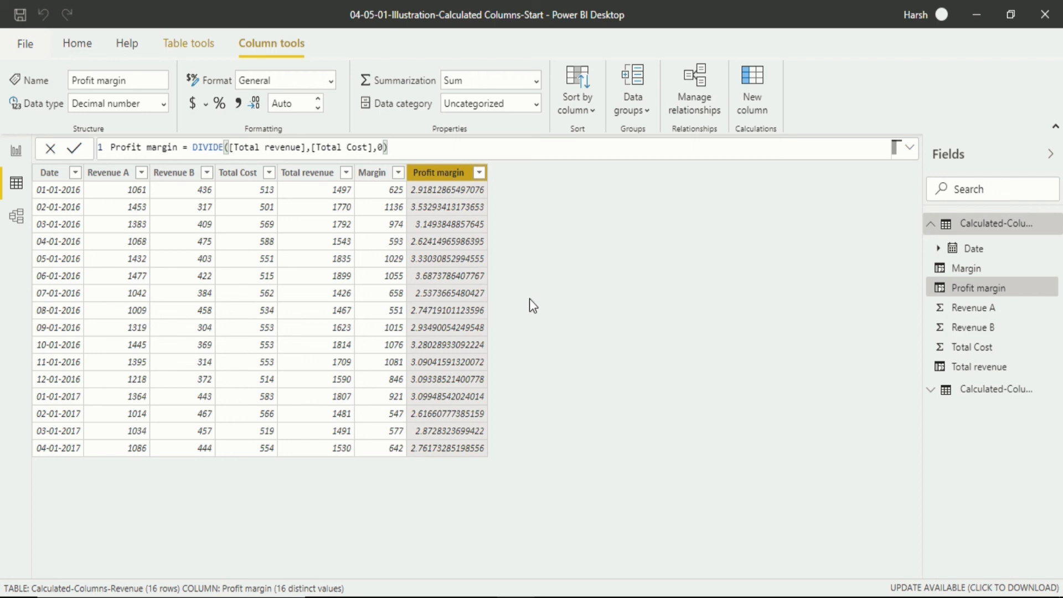
{"action": "left_click", "coordinate": [255, 148]}
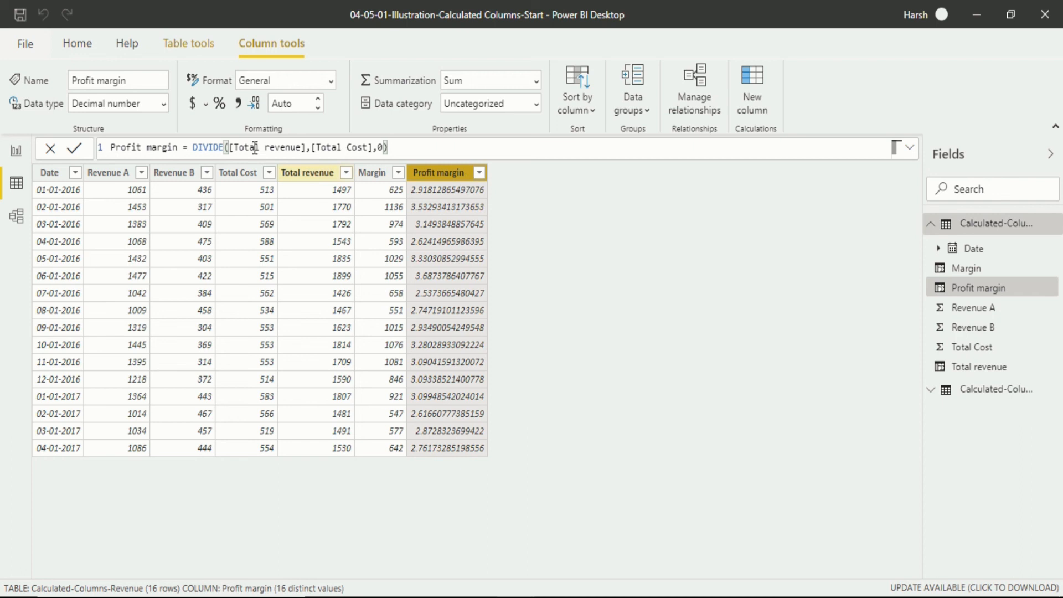
{"action": "left_click", "coordinate": [330, 81]}
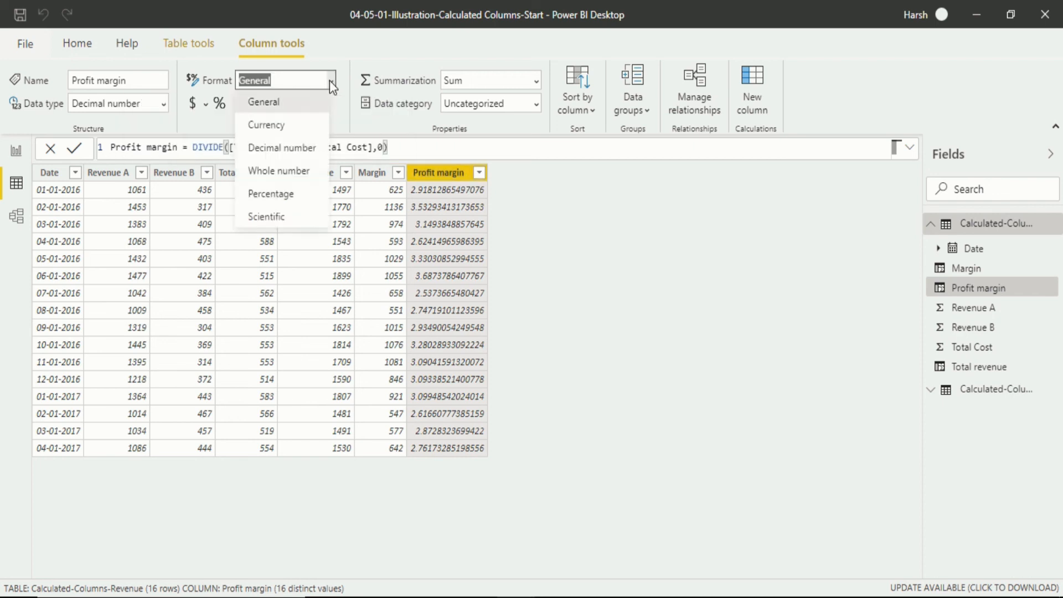
{"action": "left_click", "coordinate": [302, 198]}
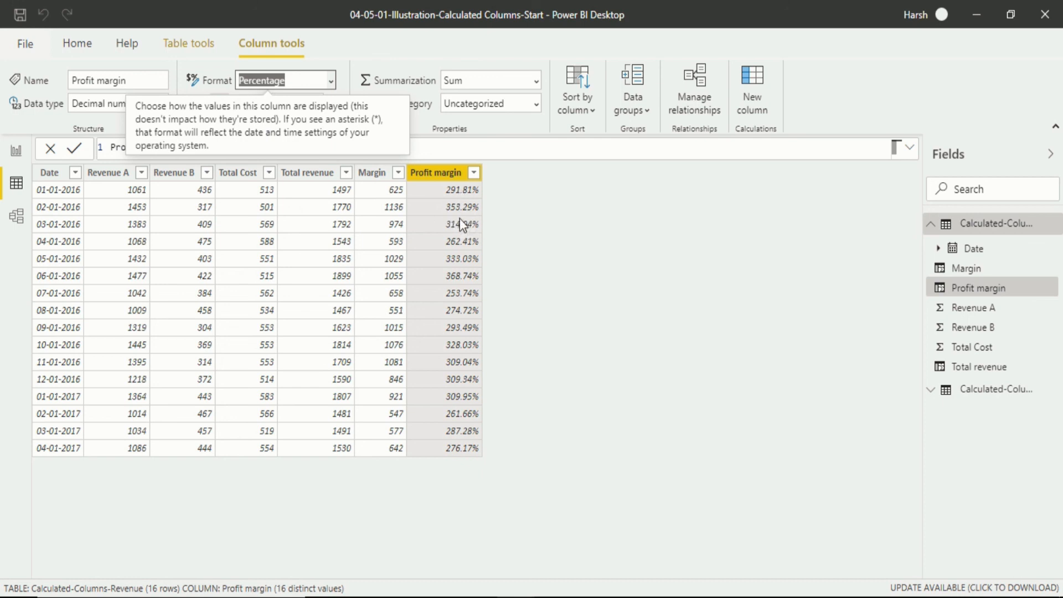
Step: Add a fourth calculated column to the revenue table and name it "multiplication" in its formula
{"action": "left_click", "coordinate": [533, 232]}
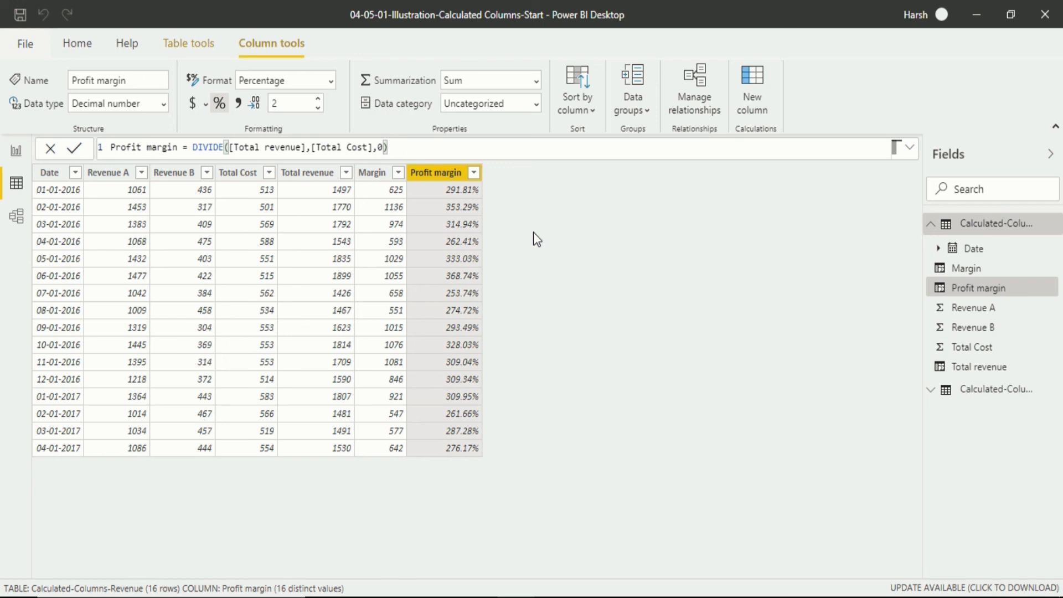
{"action": "left_click", "coordinate": [753, 102]}
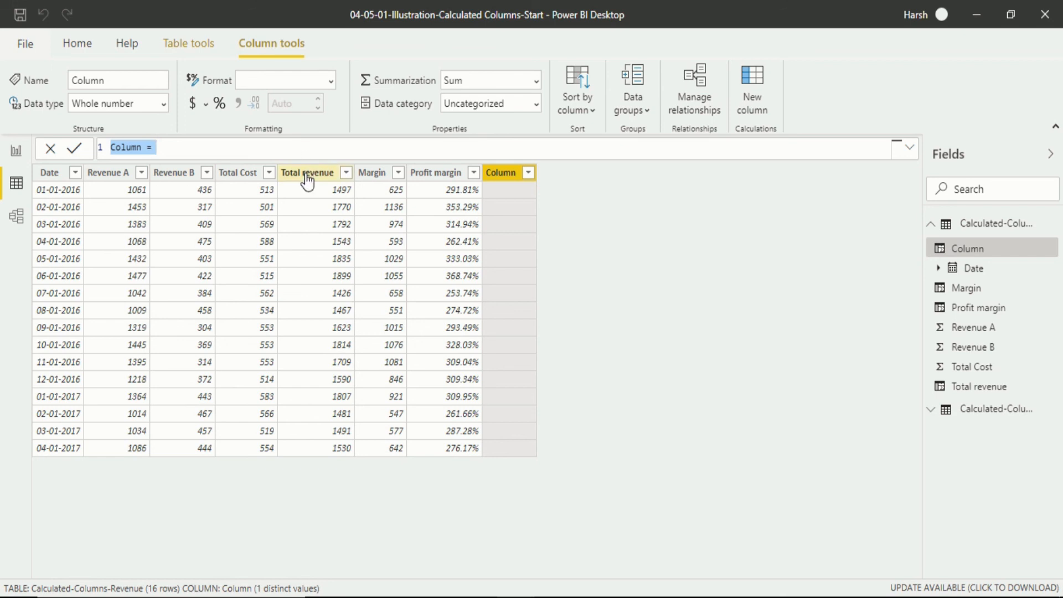
{"action": "left_click", "coordinate": [143, 146]}
{"action": "key", "text": "BackSpace"}
{"action": "key", "text": "BackSpace"}
{"action": "key", "text": "BackSpace"}
{"action": "key", "text": "BackSpace"}
{"action": "key", "text": "BackSpace"}
{"action": "key", "text": "BackSpace"}
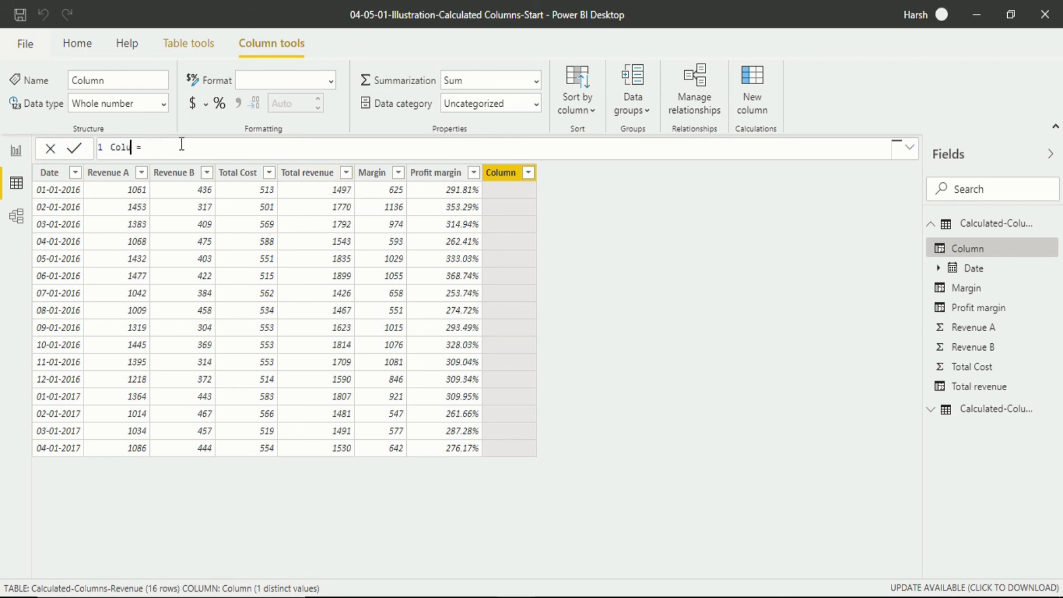
{"action": "type", "text": "multiplictat"}
{"action": "key", "text": "BackSpace"}
{"action": "key", "text": "BackSpace"}
{"action": "key", "text": "BackSpace"}
{"action": "key", "text": "BackSpace"}
{"action": "key", "text": "BackSpace"}
{"action": "type", "text": "ication"}
Step: Insert [Revenue A] as the first operand of the multiplication column's formula
{"action": "type", "text": "["}
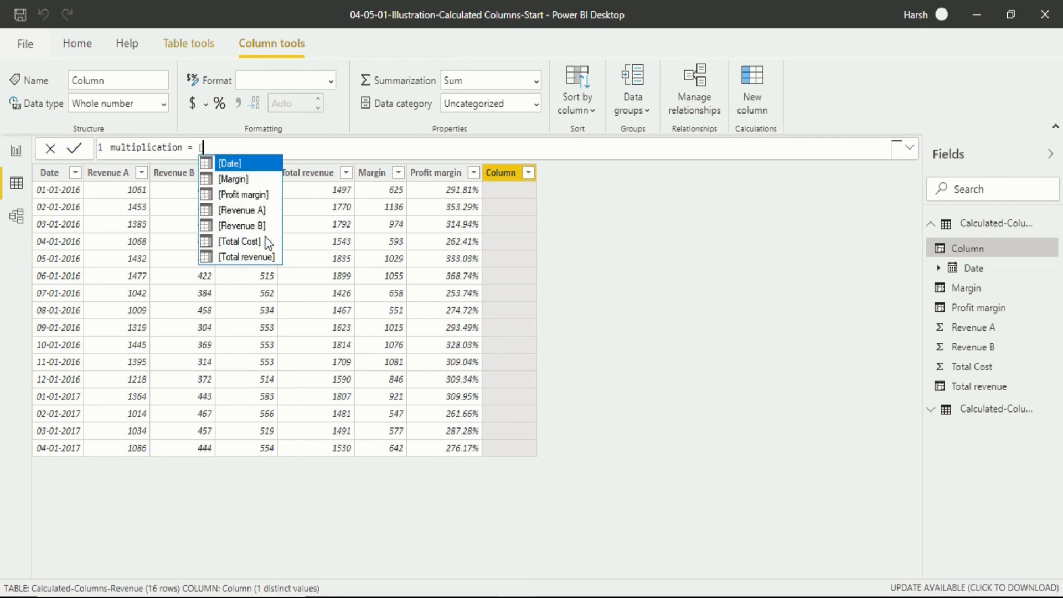
{"action": "key", "text": "Down"}
{"action": "key", "text": "Down"}
{"action": "key", "text": "Down"}
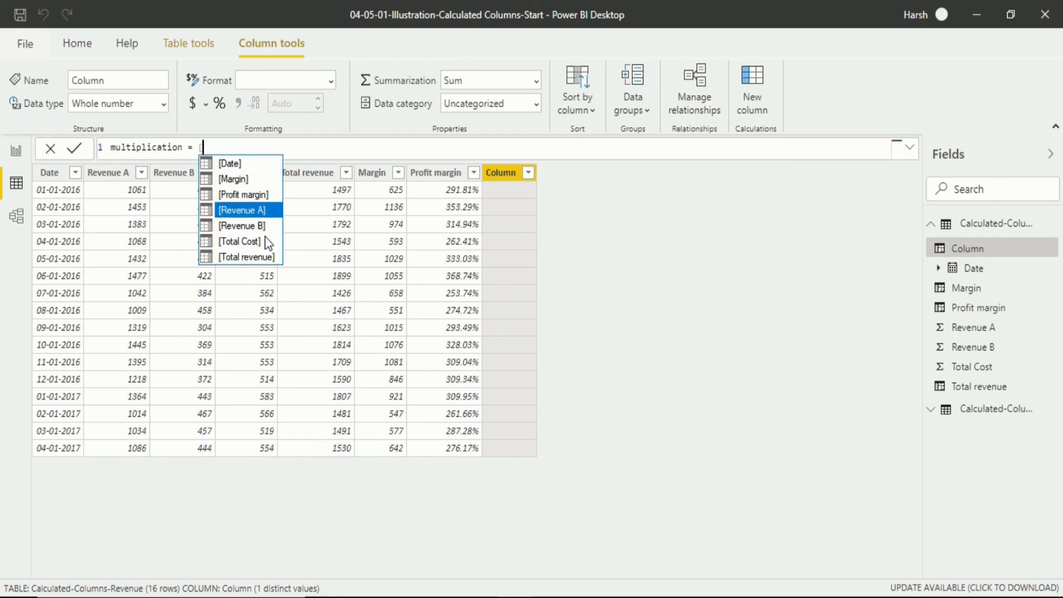
{"action": "key", "text": "Tab"}
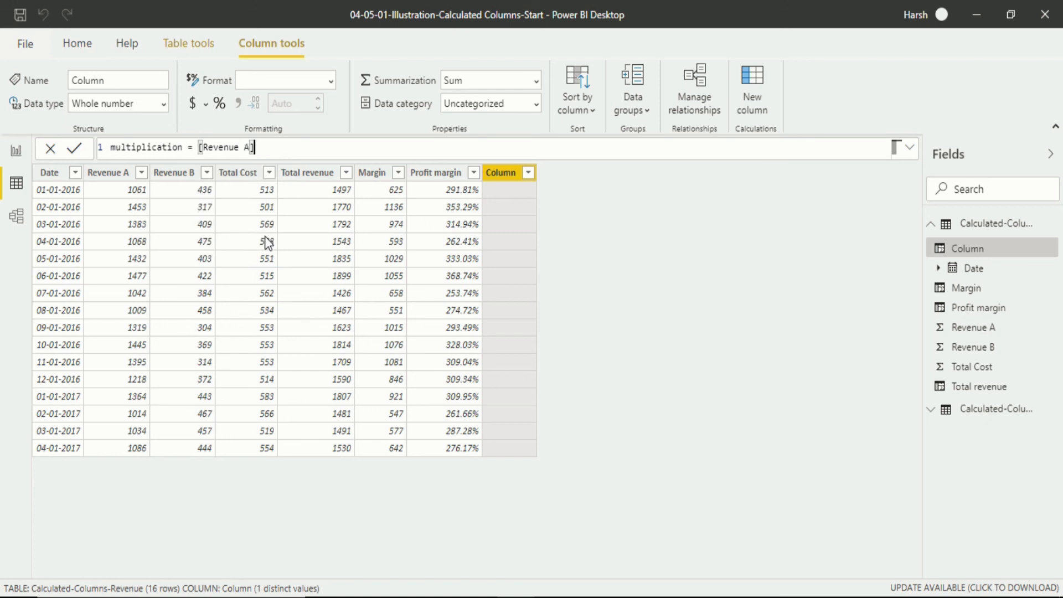
Step: Multiply [Revenue A] by [Revenue B] in the multiplication column's formula and commit it
{"action": "type", "text": "*["}
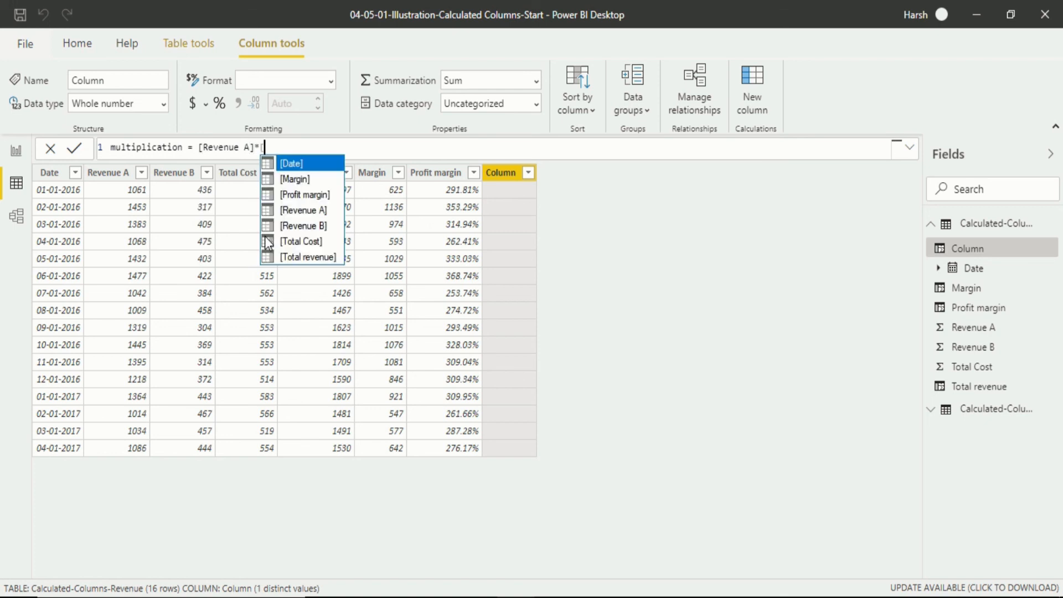
{"action": "key", "text": "Down"}
{"action": "key", "text": "Down"}
{"action": "key", "text": "Down"}
{"action": "key", "text": "Down"}
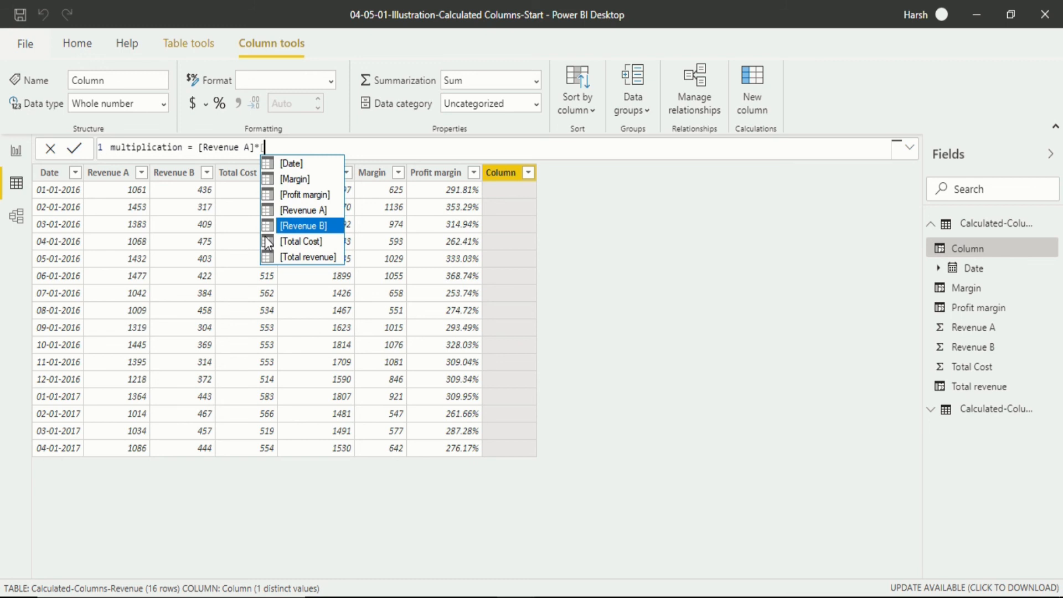
{"action": "key", "text": "Tab"}
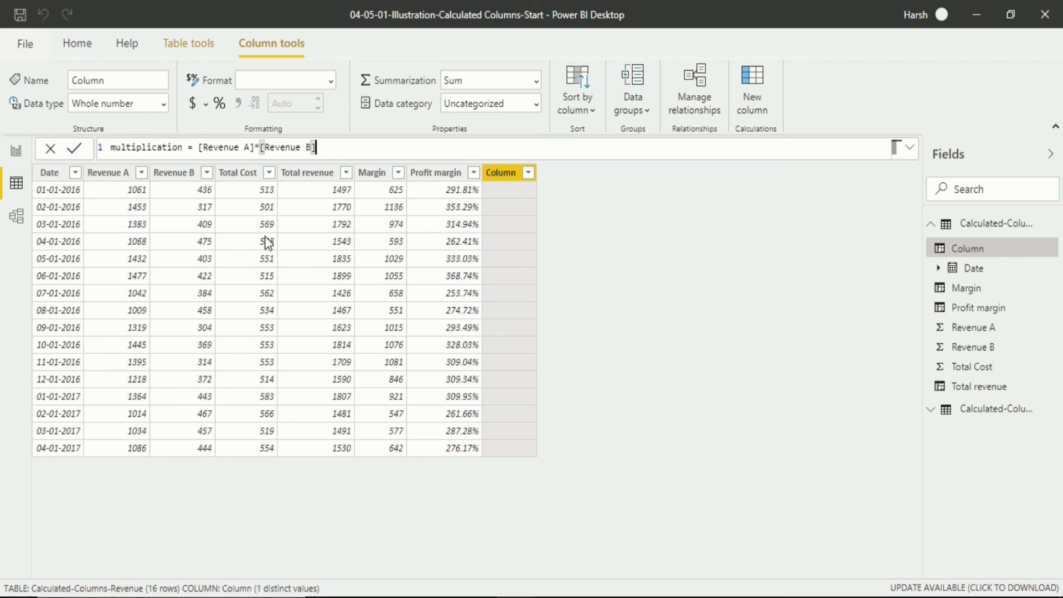
{"action": "key", "text": "Return"}
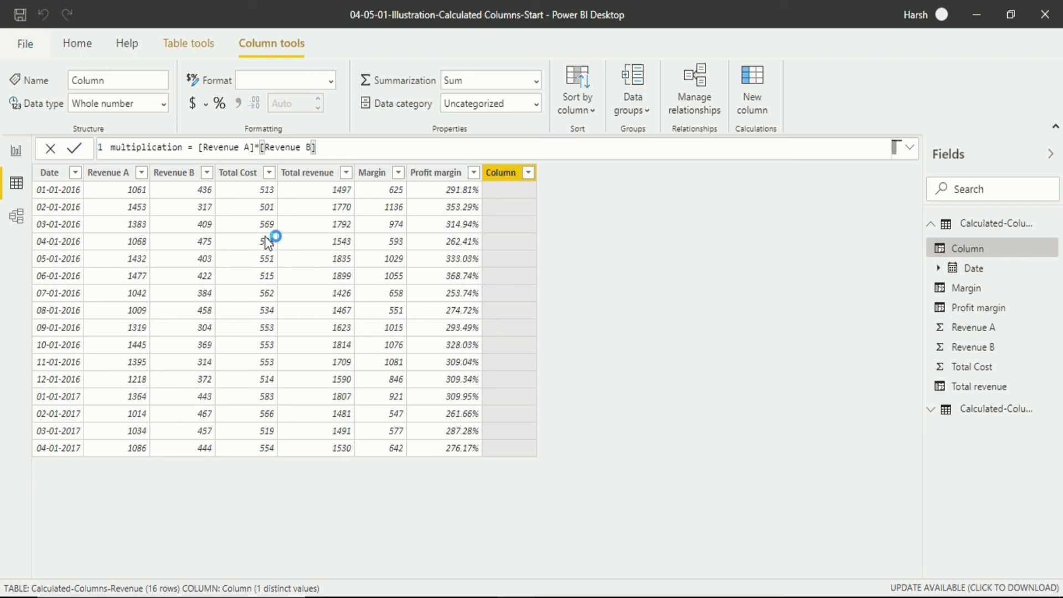